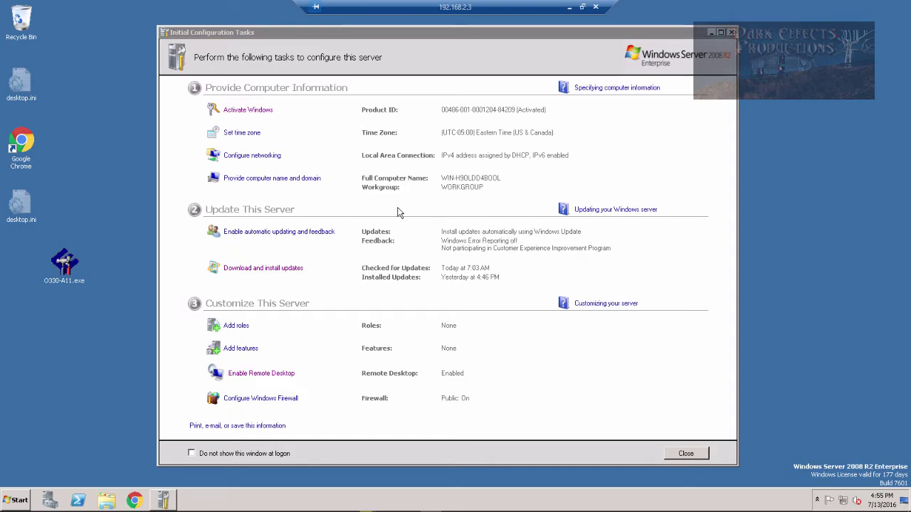
Open the TCP/IPv4 properties of the Local Area Connection from Configure networking.
left_click(248, 156)
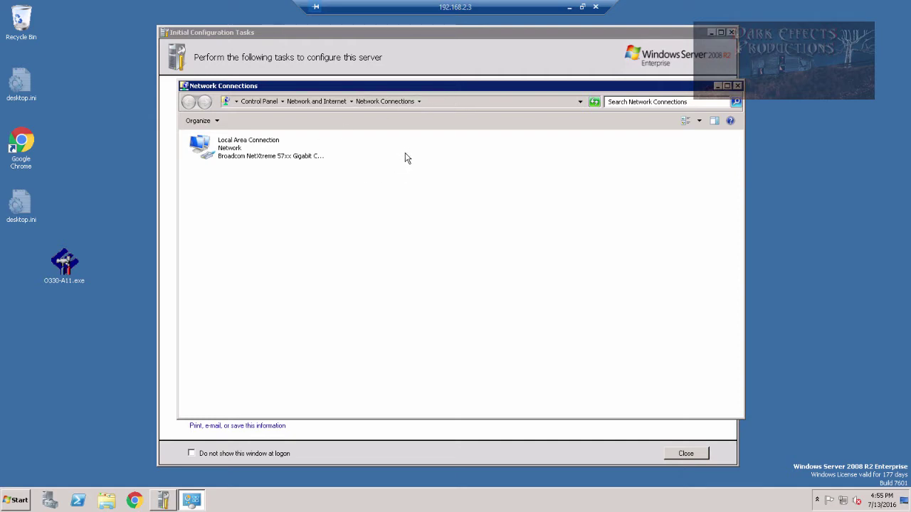
left_click(238, 156)
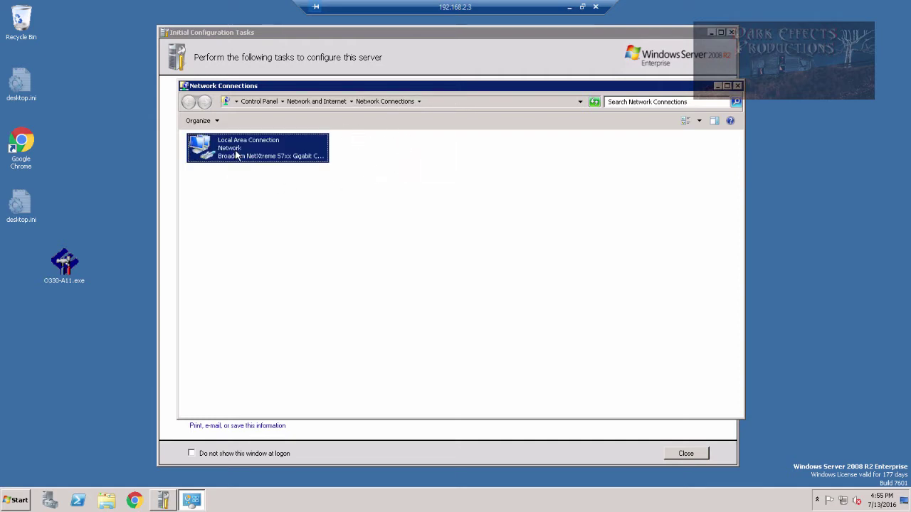
right_click(238, 156)
left_click(280, 244)
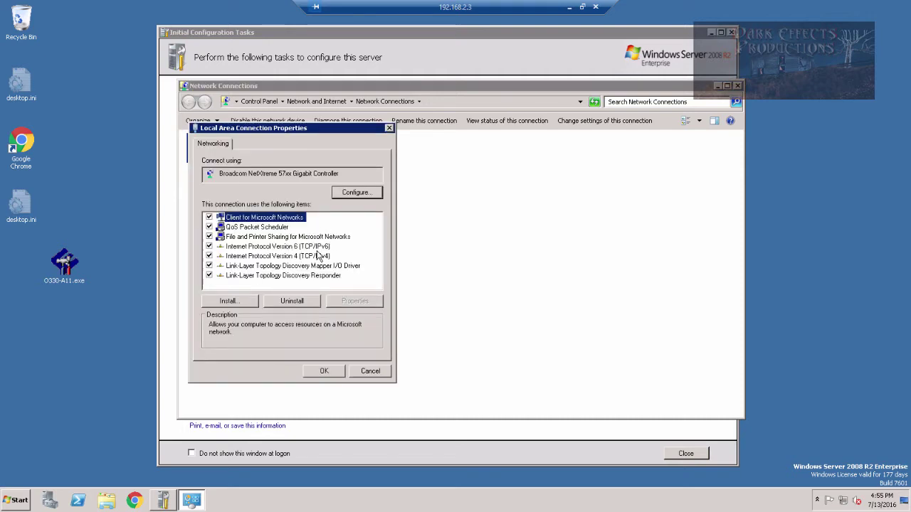
double_click(267, 257)
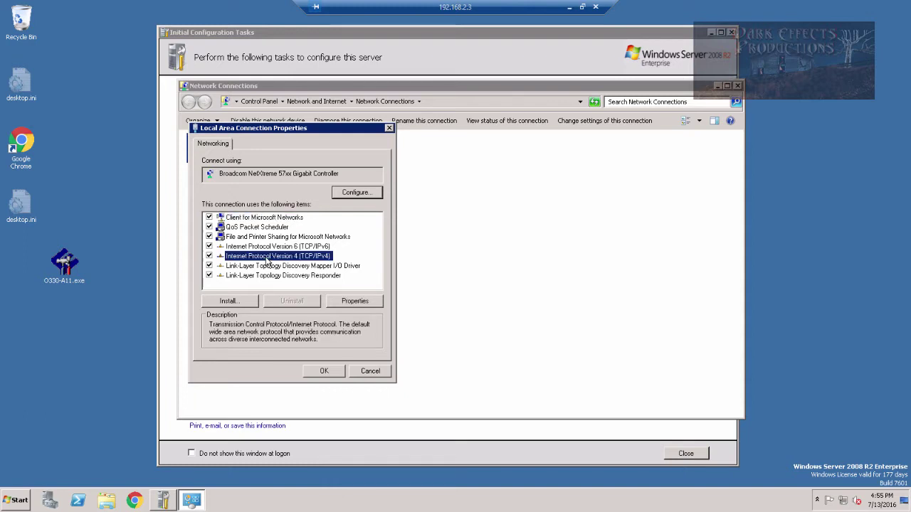
Switch to a static IP: address 192.168.2.3, mask 255.255.255.0, gateway 192.168.2.1.
left_click(267, 249)
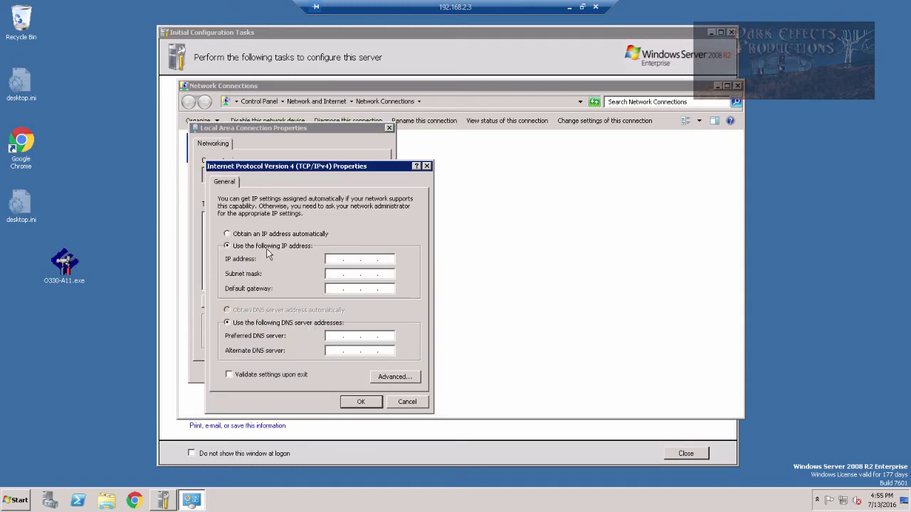
left_click(333, 259)
type("192.168.2.3")
key("Tab")
key("Tab")
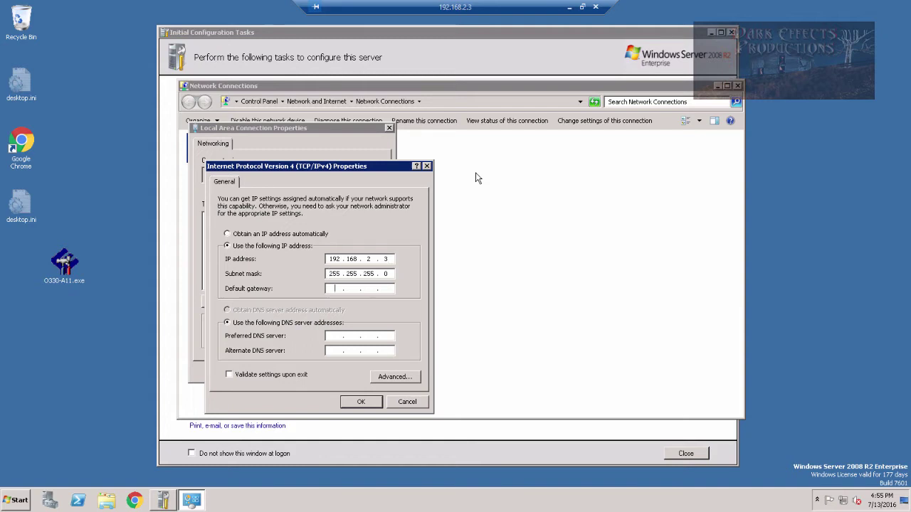
type("192 . 168 . 2 . 1")
key("Tab")
key("Tab")
Set the preferred DNS server to 192.168.2.7 and the alternate to 8.8.8.8.
type("192 . 168 . 2 . 7")
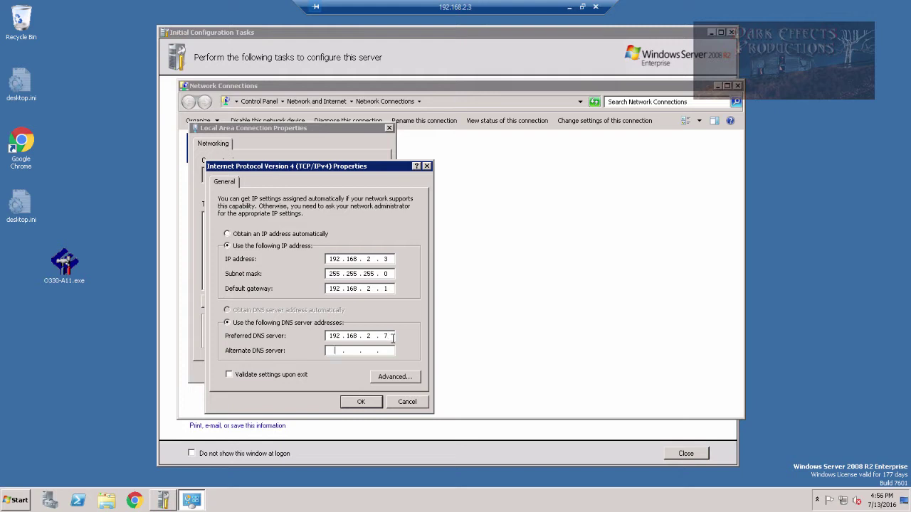
type("8.78")
key("BackSpace")
key("BackSpace")
key("BackSpace")
key("BackSpace")
type("8.8.8.8")
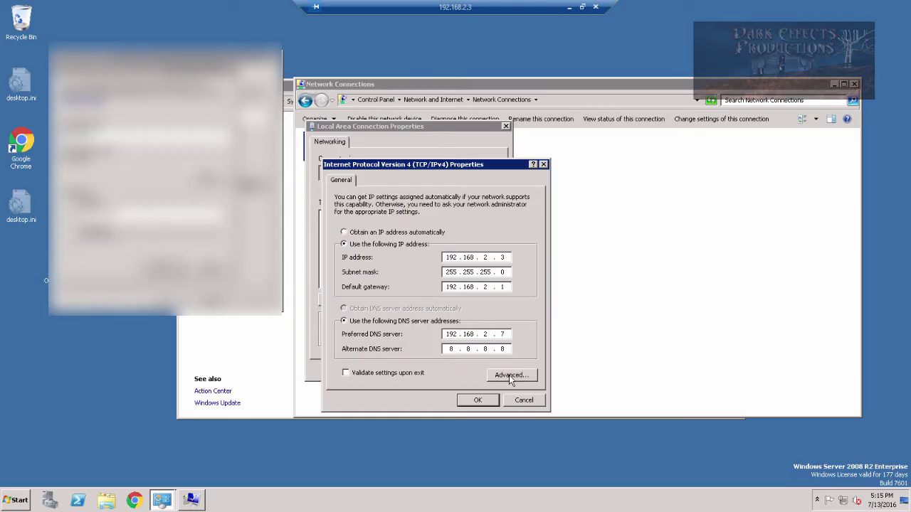
Enable NetBIOS over TCP/IP in the advanced WINS settings and confirm every dialog.
left_click(510, 375)
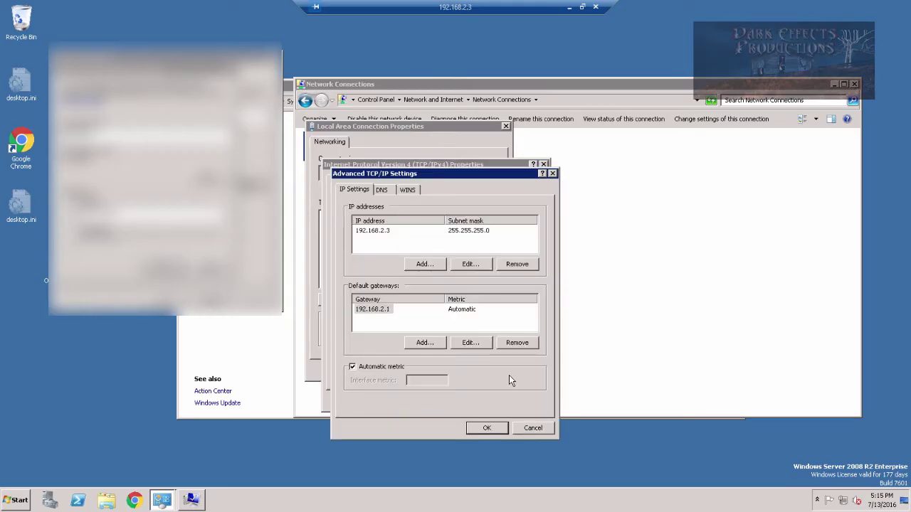
left_click(405, 191)
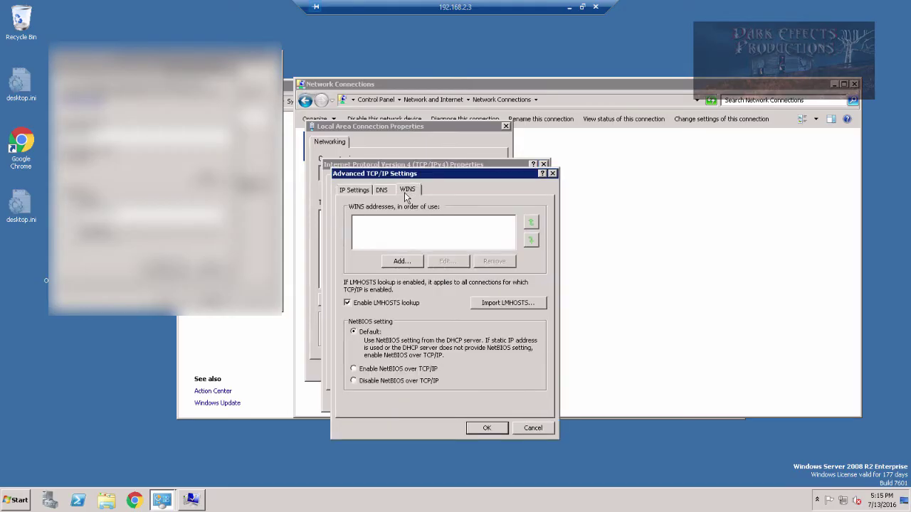
left_click(354, 370)
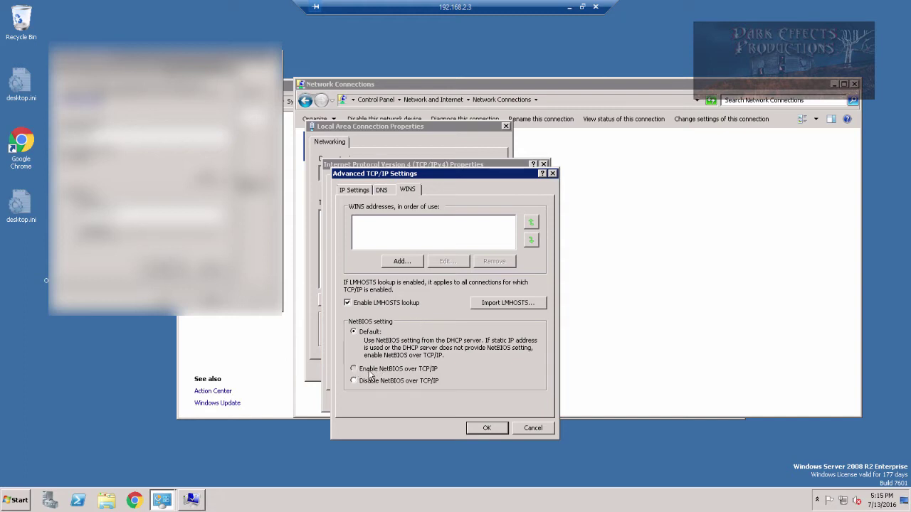
left_click(486, 428)
left_click(487, 400)
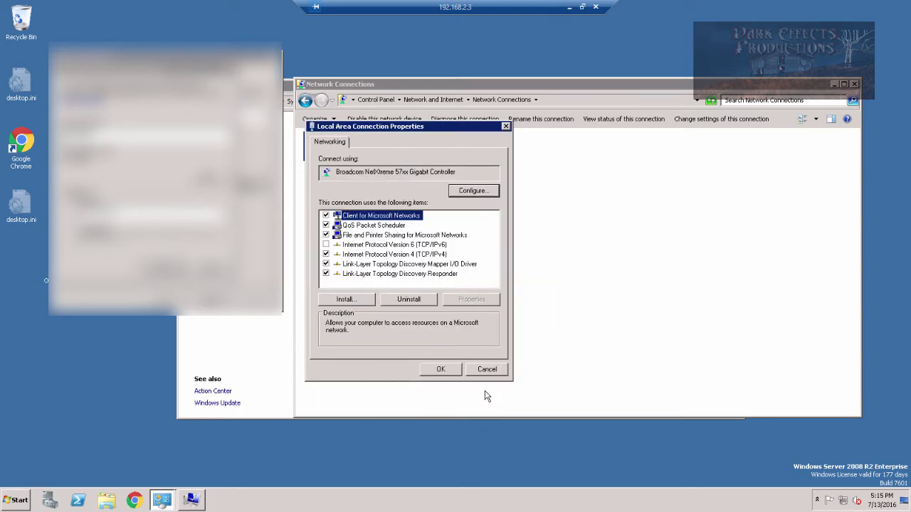
left_click(441, 369)
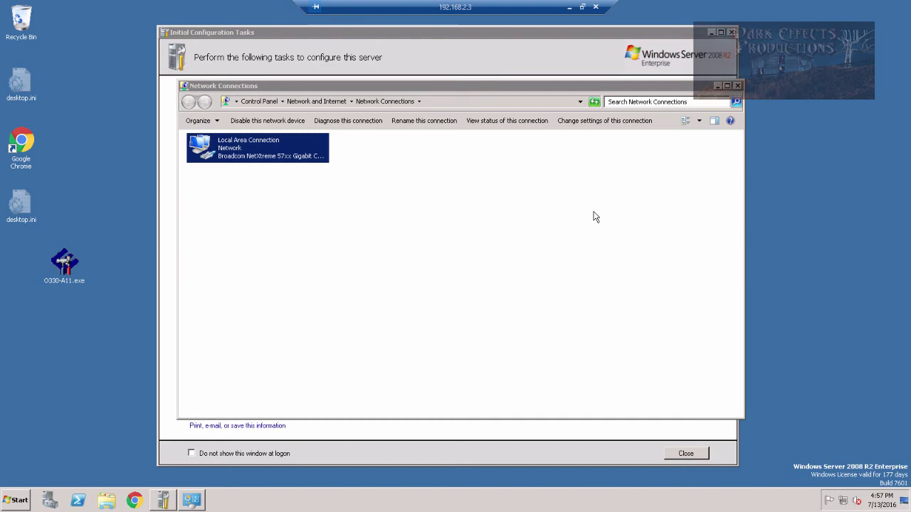
Close Network Connections and Initial Configuration Tasks to show Server Manager with 192.168.2.3.
left_click(738, 86)
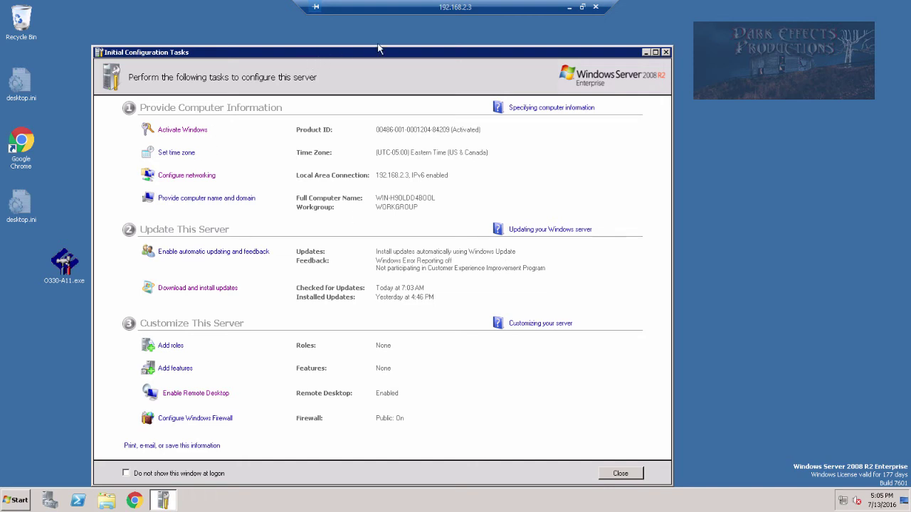
left_click(645, 52)
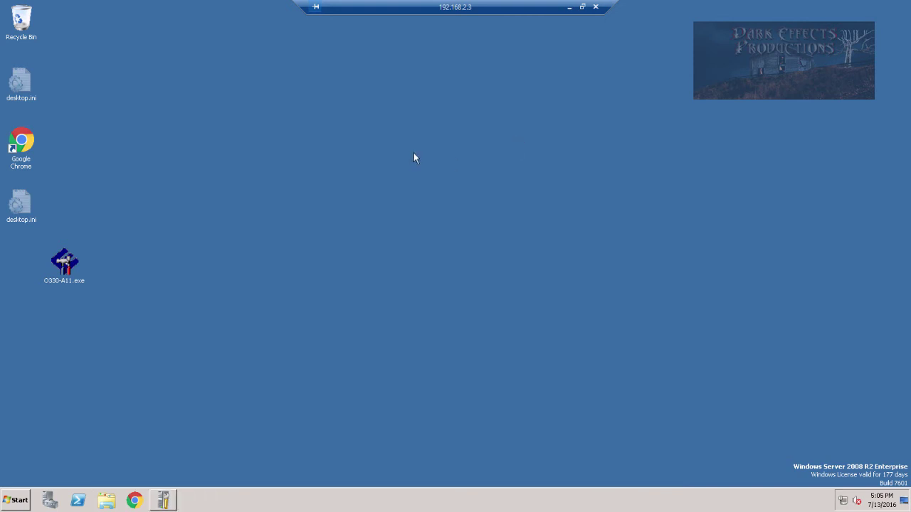
left_click(163, 500)
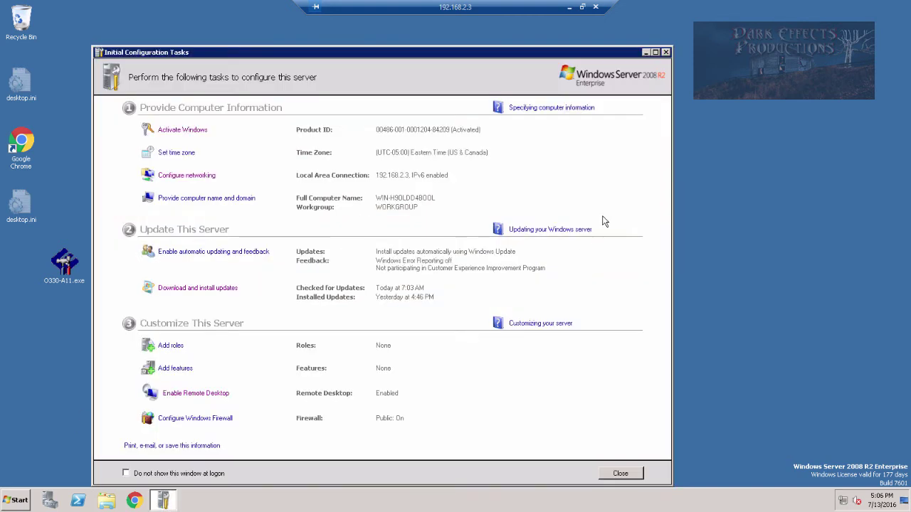
left_click(666, 53)
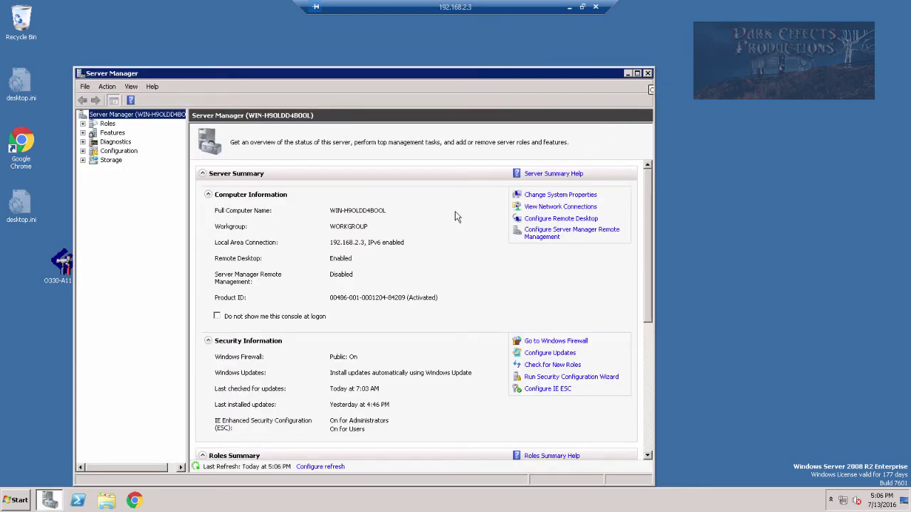
Close Server Manager and open System properties from the Start menu's Computer entry.
left_click(648, 73)
left_click(10, 502)
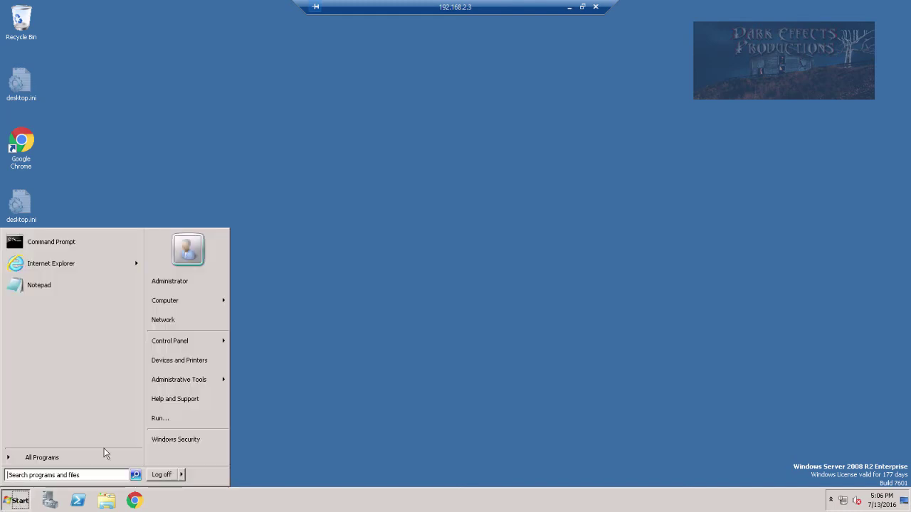
right_click(176, 305)
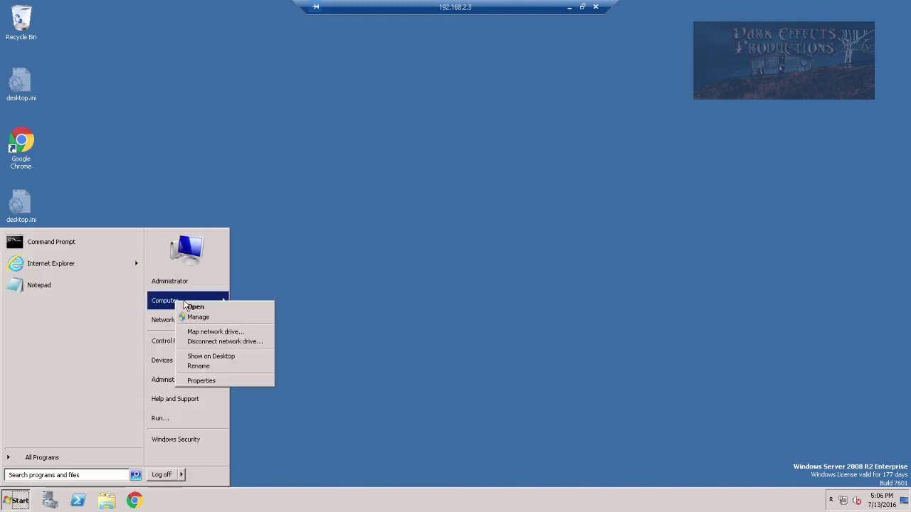
left_click(209, 383)
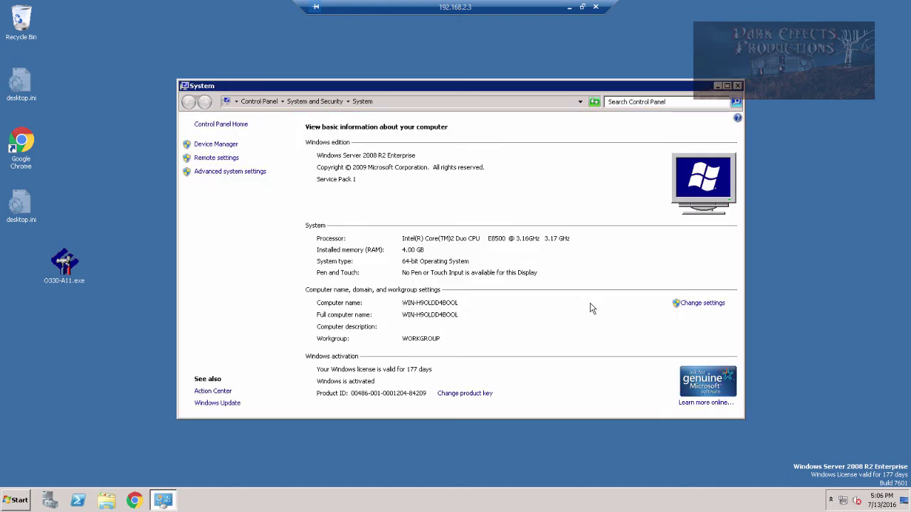
Set membership to the Carrz-Fox-Fire domain and rename the computer Carrz-2008.
left_click(704, 305)
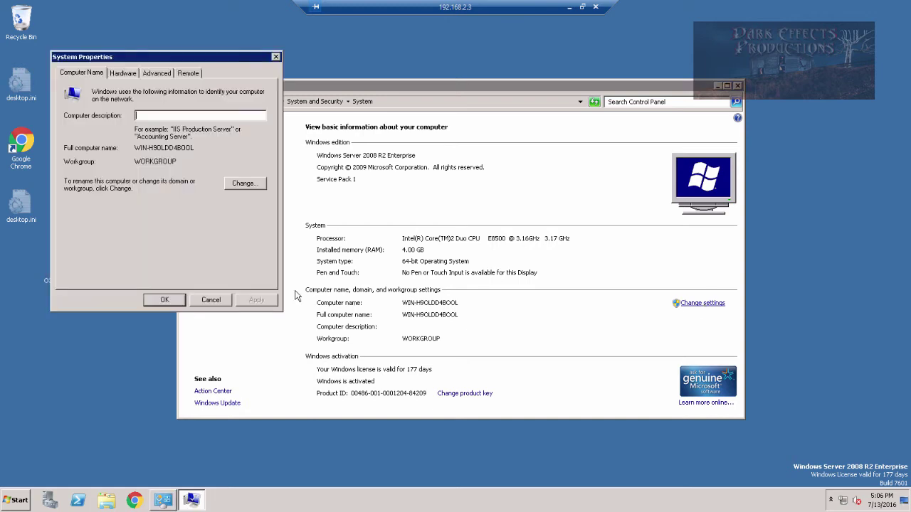
left_click(243, 184)
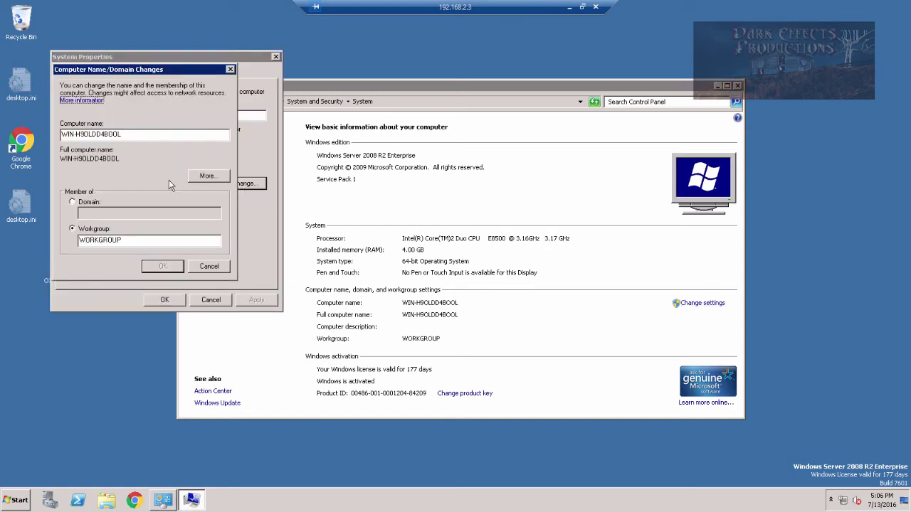
left_click(90, 203)
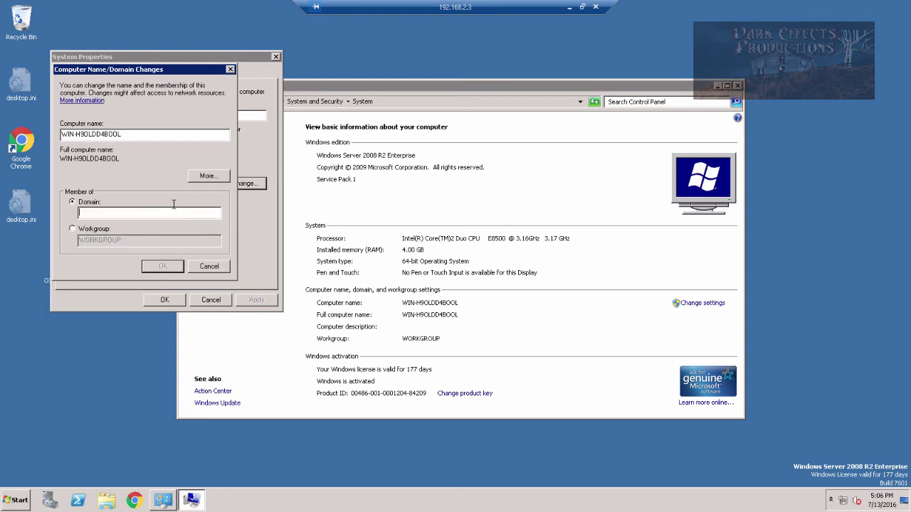
type("Can")
type("z-Fox-Fire")
left_click_drag(133, 133, 2, 130)
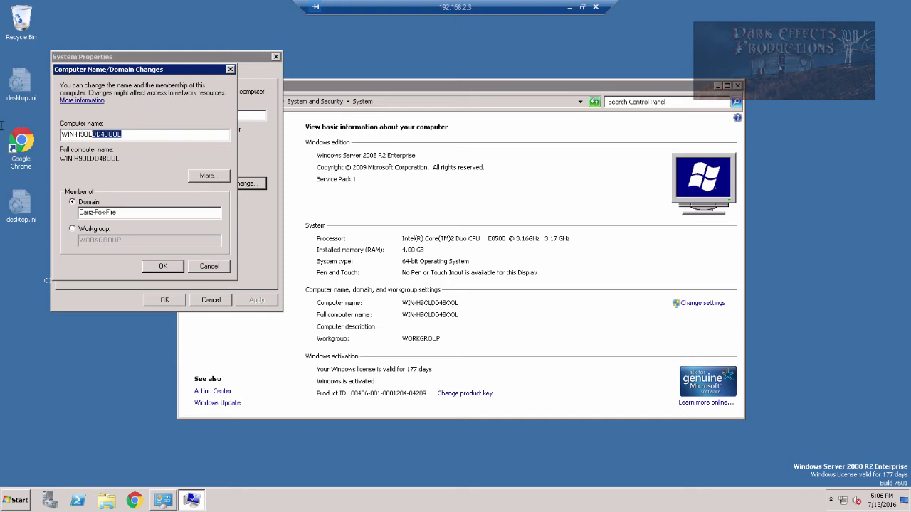
type("carrz2008")
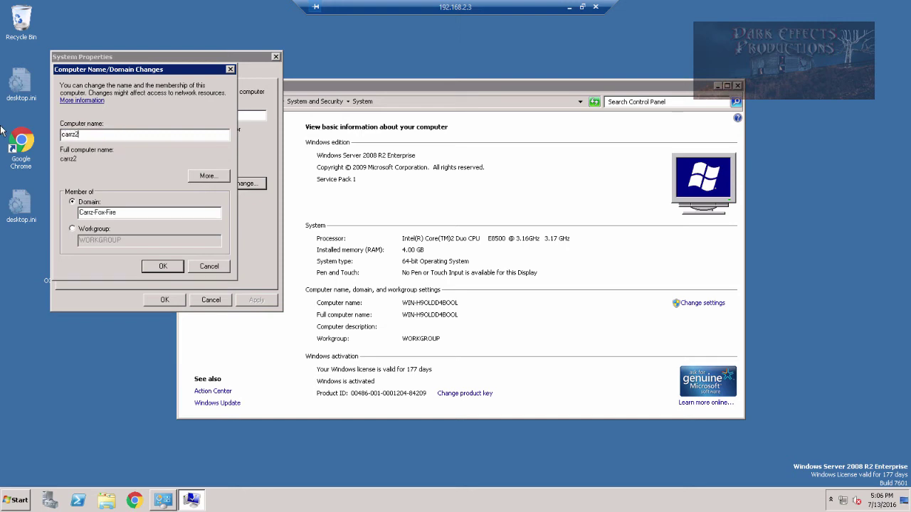
left_click(66, 135)
key("BackSpace")
type("C")
left_click(76, 135)
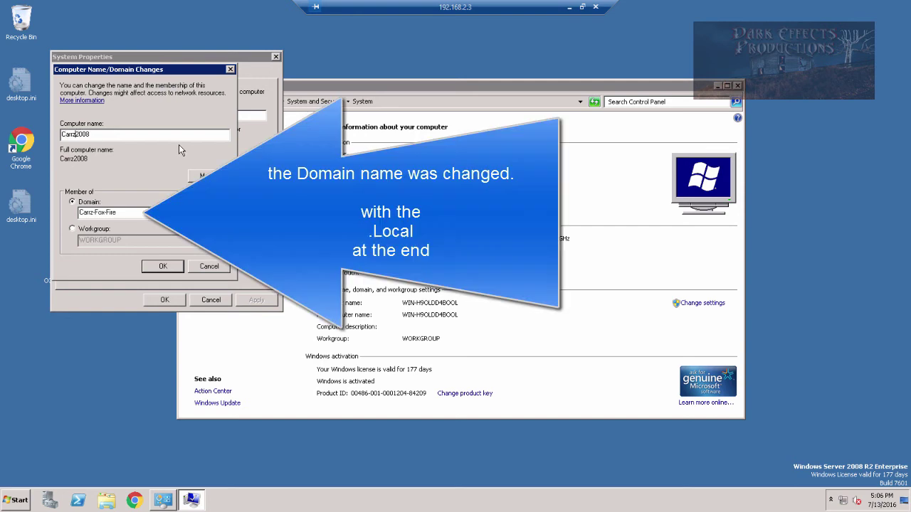
type("-")
Apply the name and domain change, then submit the domain administrator's username and password.
left_click(211, 177)
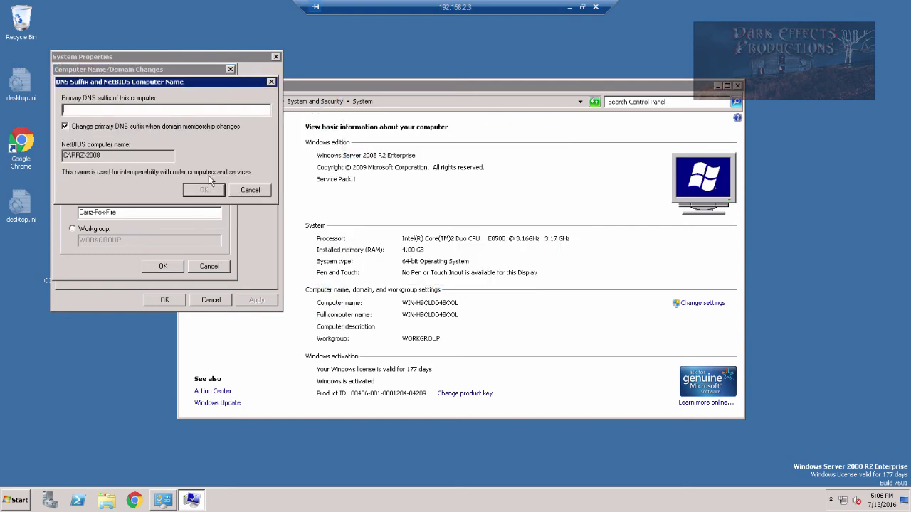
left_click(254, 193)
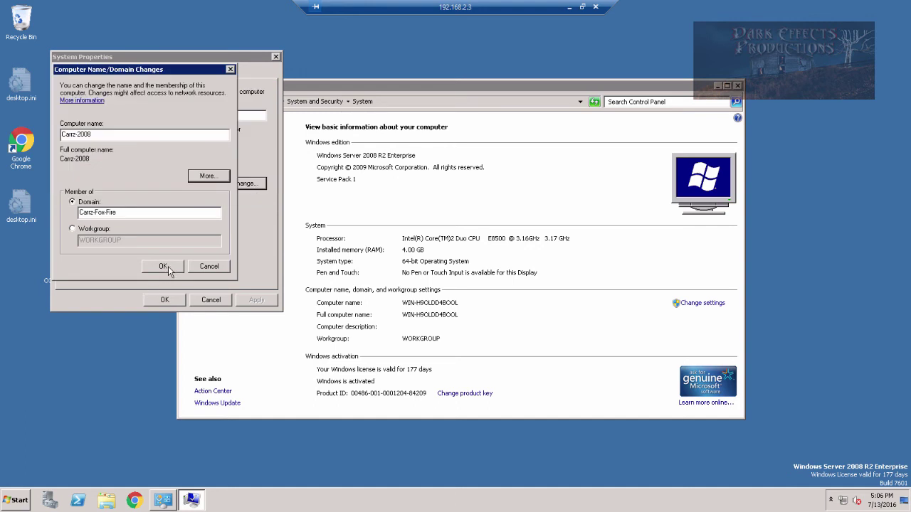
left_click(168, 266)
type("carrz")
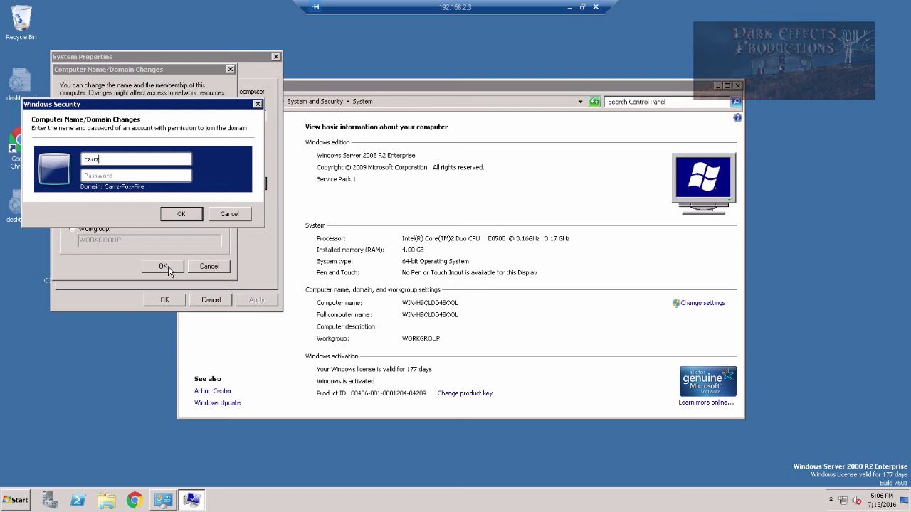
type("2008")
key("Tab")
type("●●●●●●●●●●●●")
key("Return")
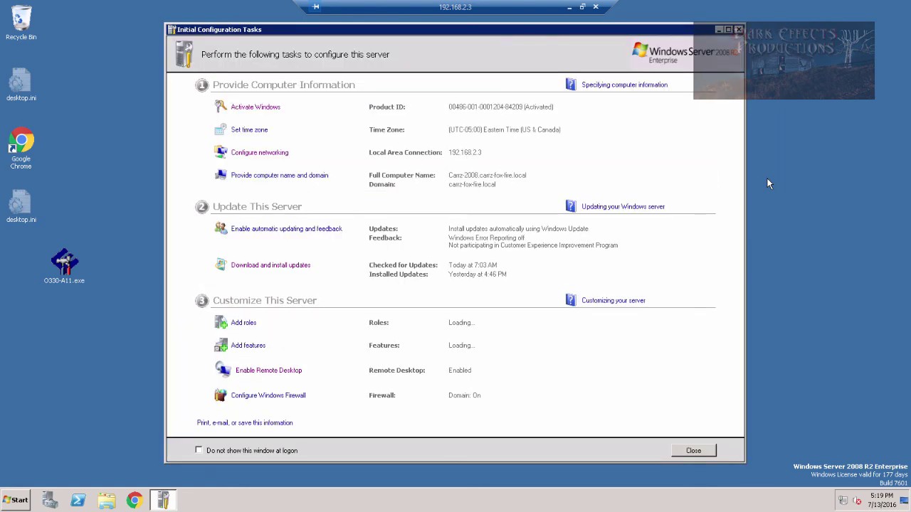
Inspect the Local Area Connection's IPv4 WINS settings, then back out without changes.
left_click(254, 155)
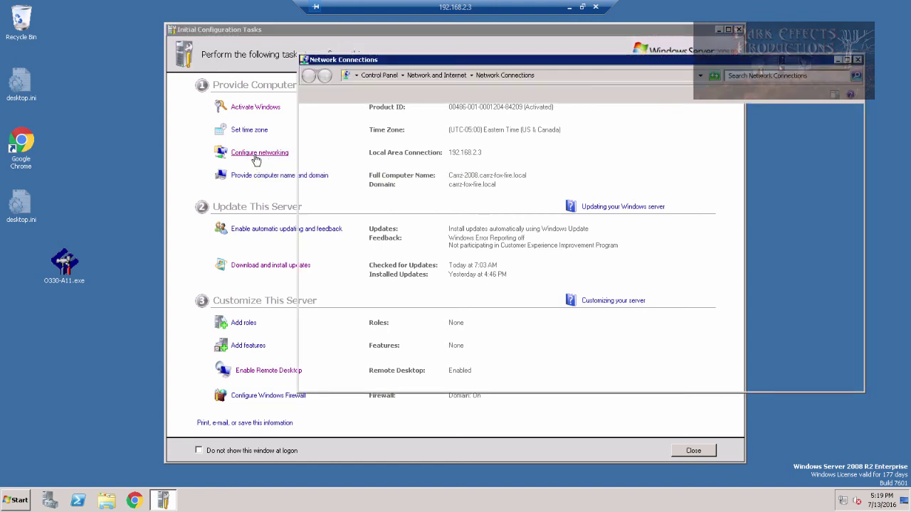
left_click(358, 135)
right_click(358, 135)
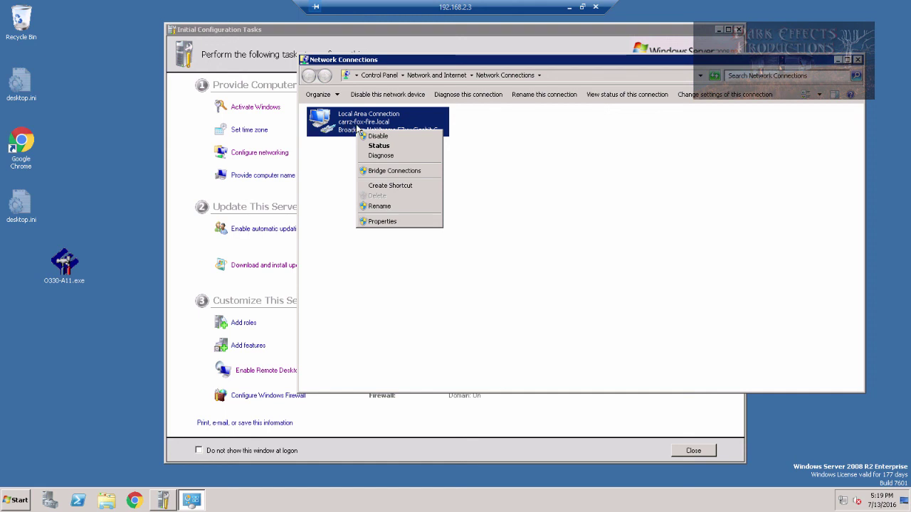
left_click(383, 222)
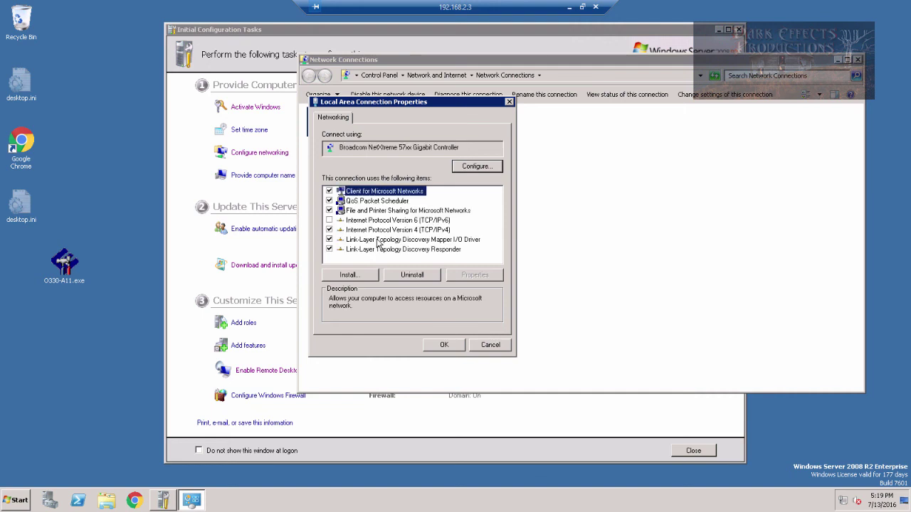
double_click(428, 230)
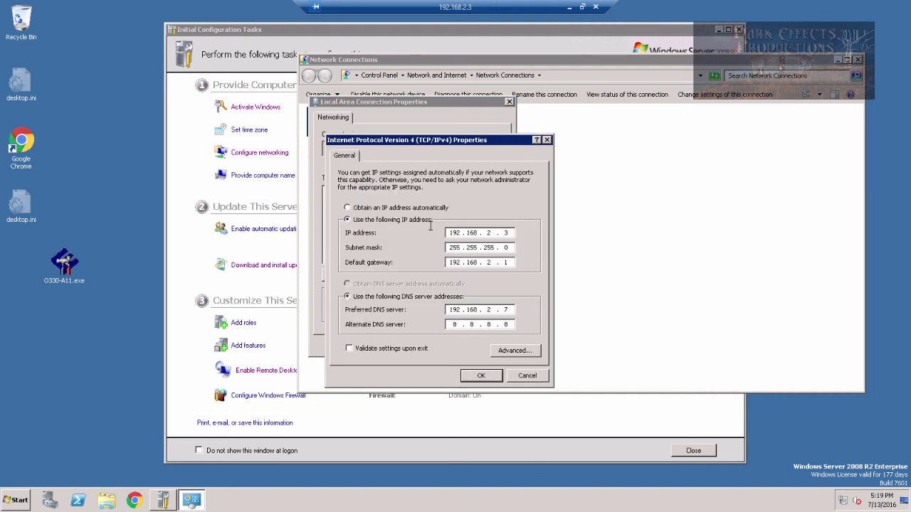
left_click(521, 350)
left_click(419, 167)
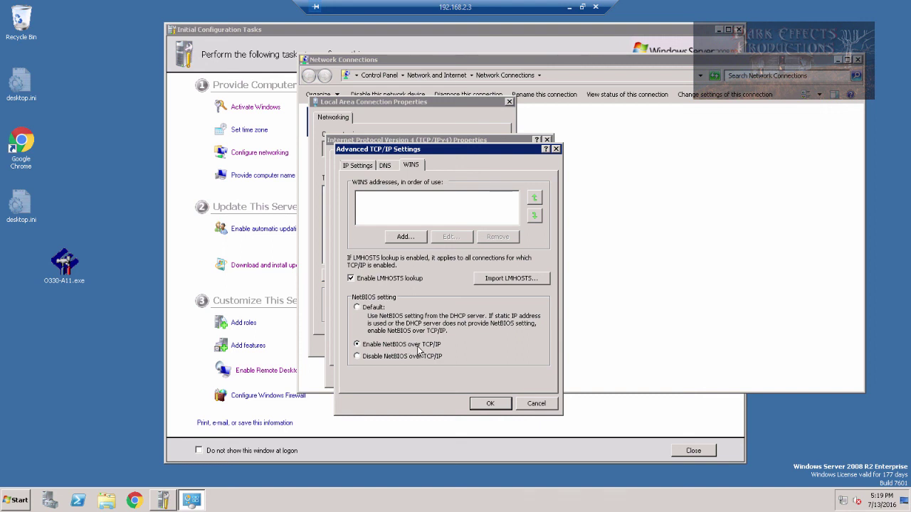
left_click(533, 405)
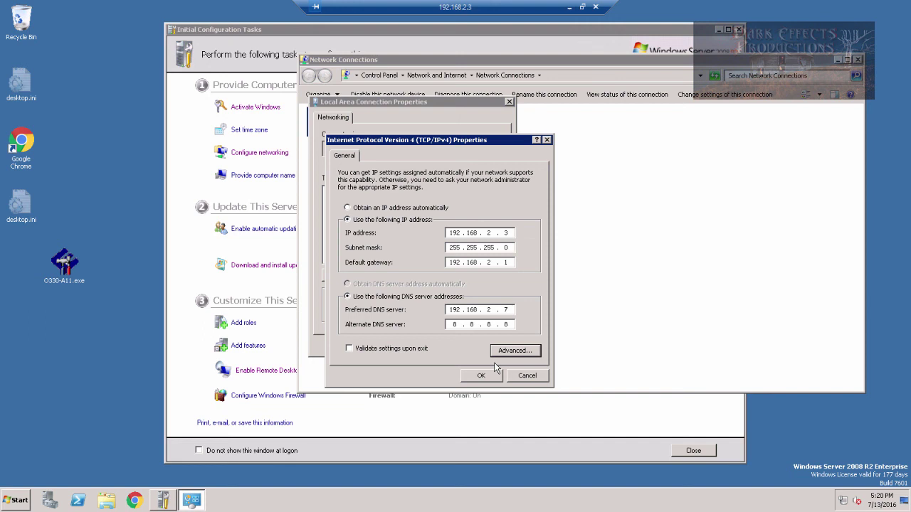
left_click(525, 379)
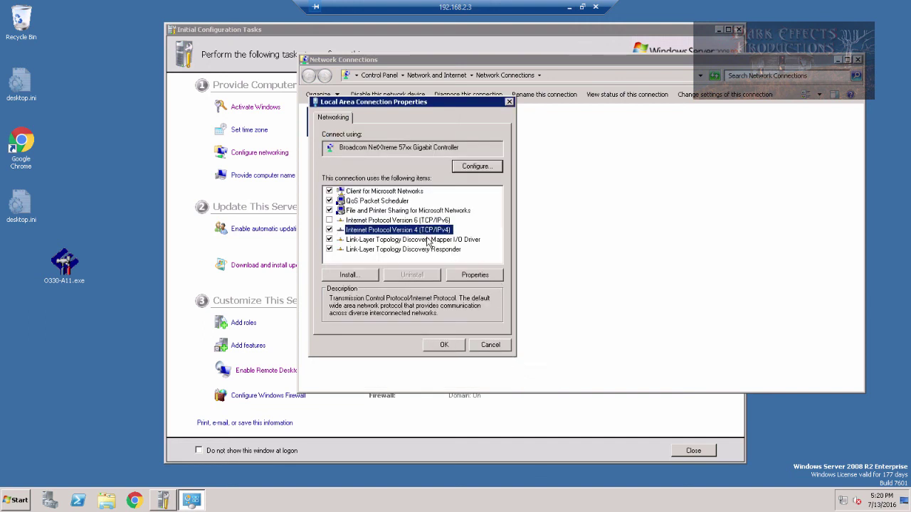
Enable NetBIOS over TCP/IP in the advanced WINS settings and close all dialogs with OK.
left_click(475, 275)
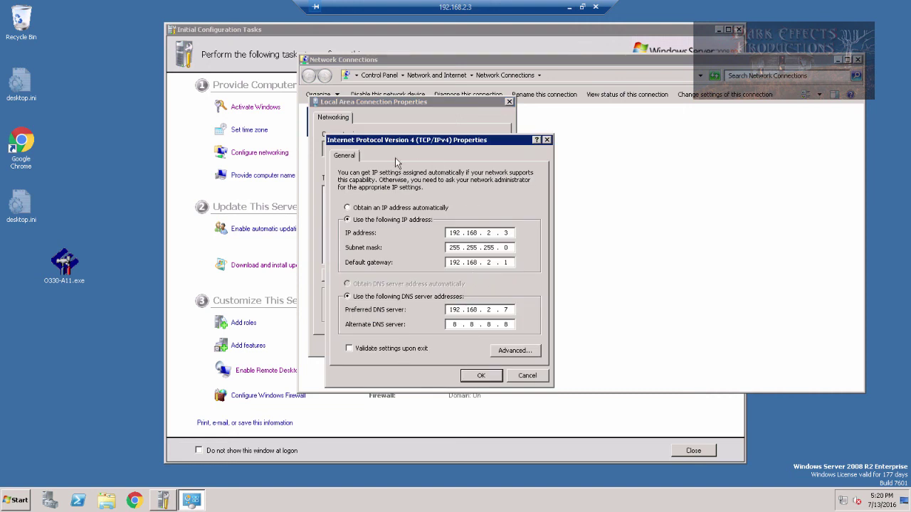
left_click(525, 352)
left_click(410, 165)
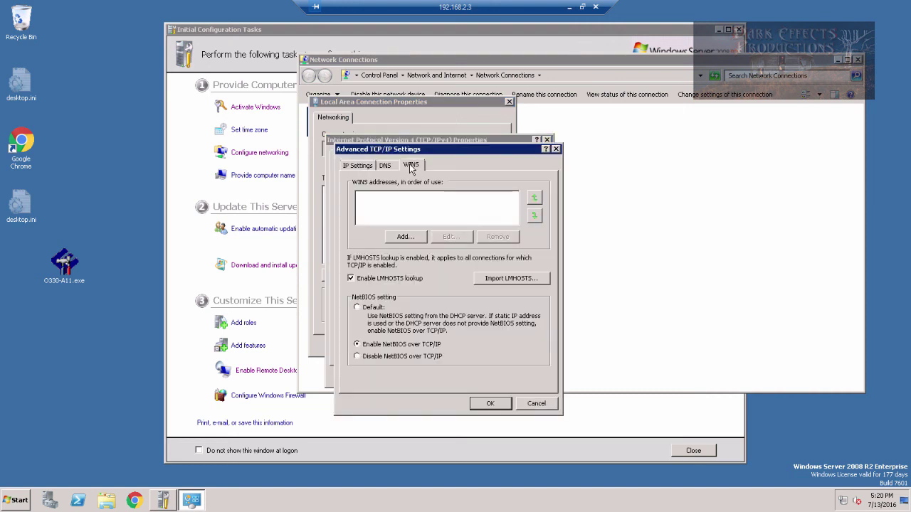
left_click(359, 344)
left_click(491, 403)
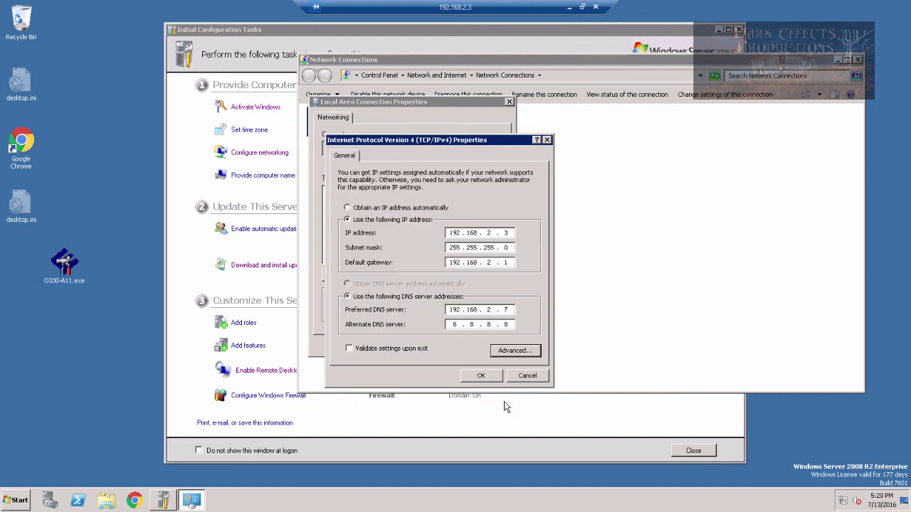
left_click(526, 383)
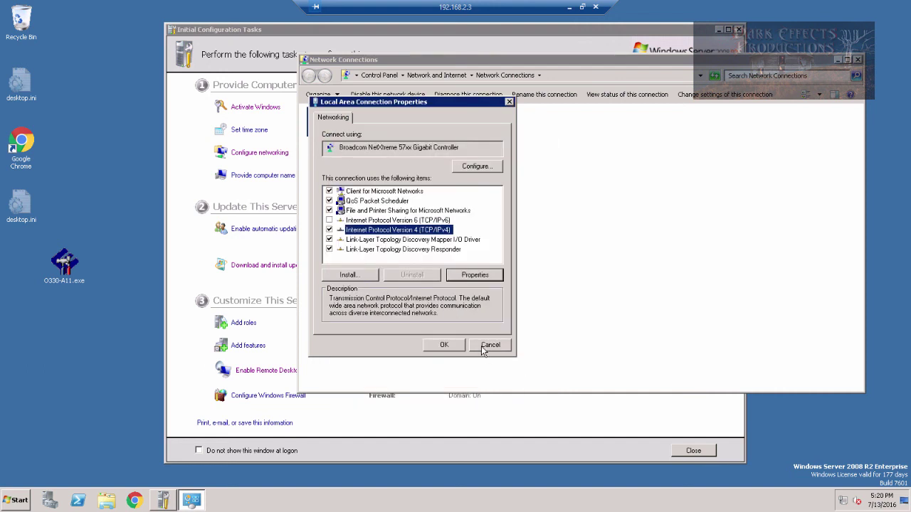
left_click(486, 352)
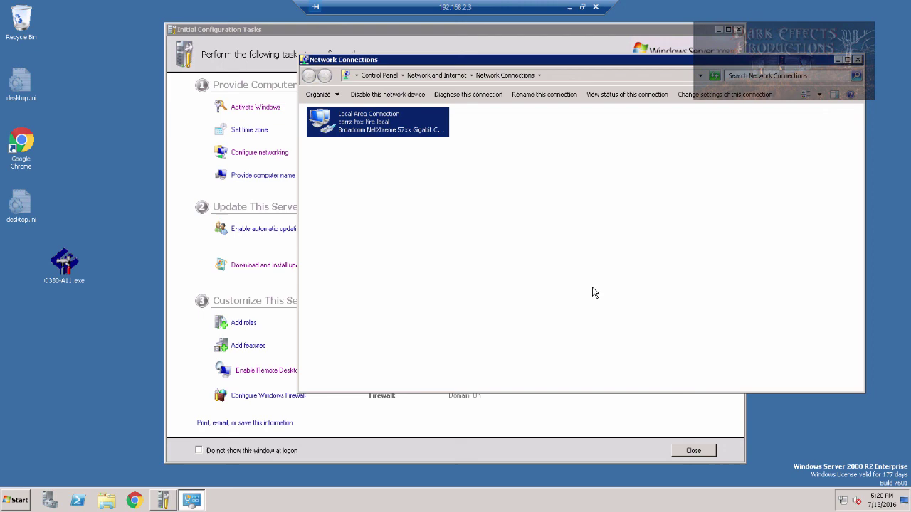